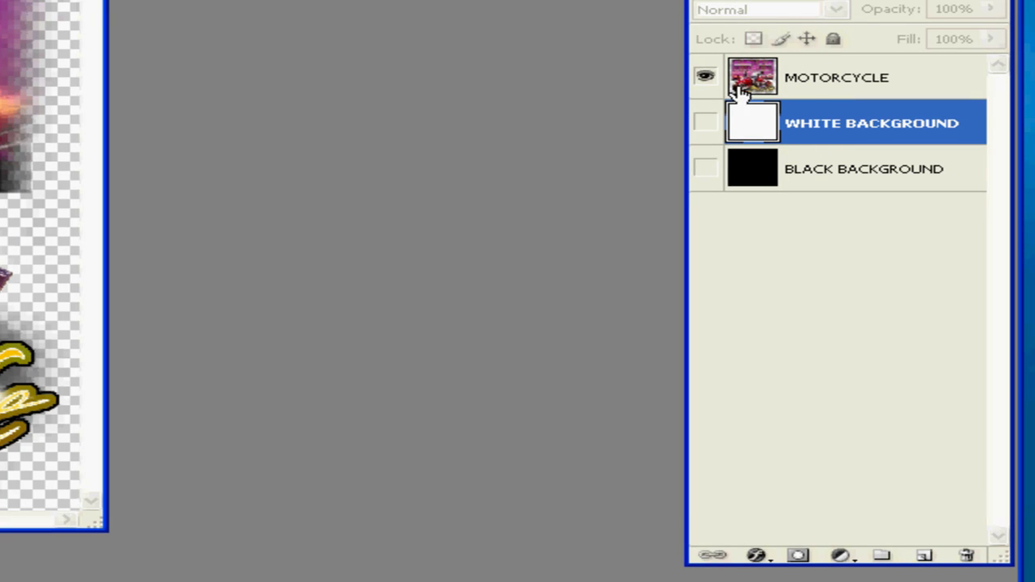
Step through the MOTORCYCLE, WHITE BACKGROUND and BLACK BACKGROUND layers, ending on BLACK BACKGROUND.
left_click(894, 81)
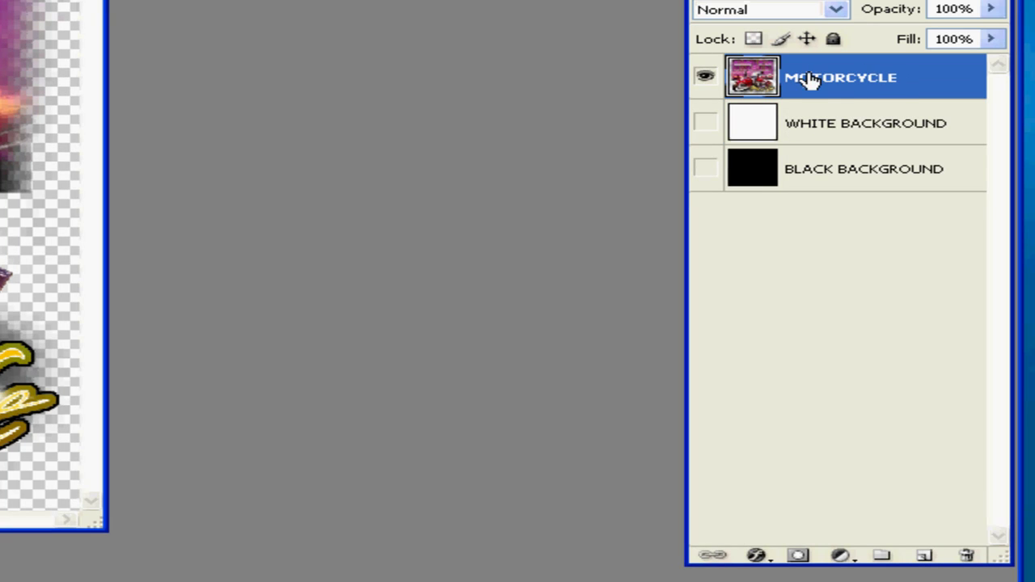
left_click(871, 139)
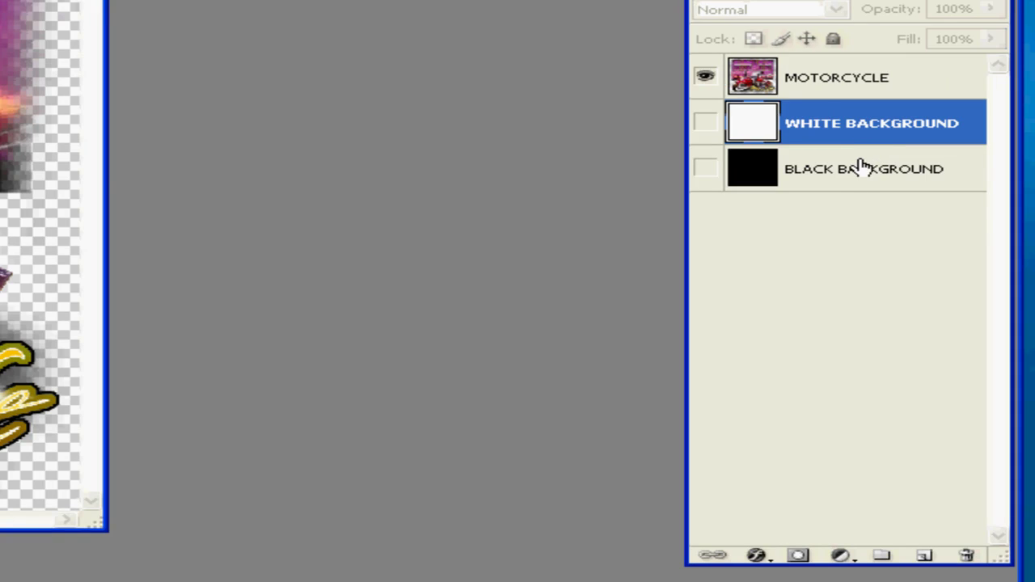
left_click(860, 174)
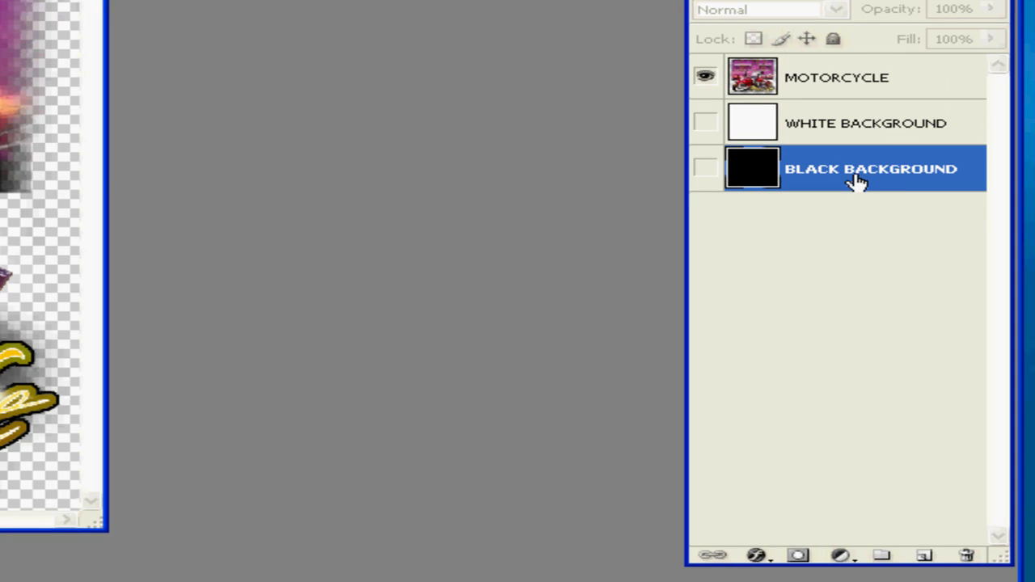
Add Layers 1 and 2, fill Layer 2 solid black, and make white the active colour.
left_click(925, 557)
left_click(926, 558)
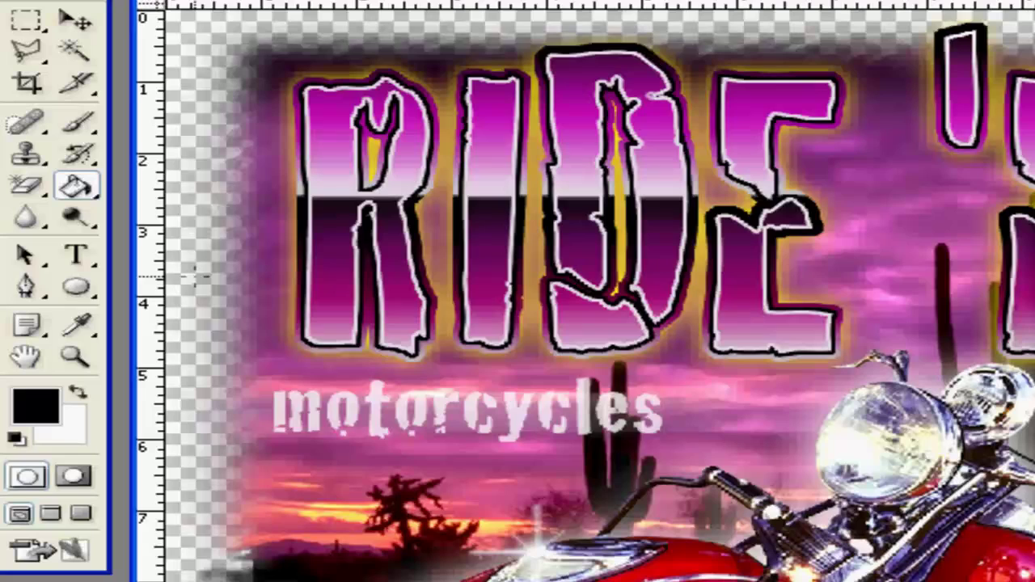
left_click(197, 275)
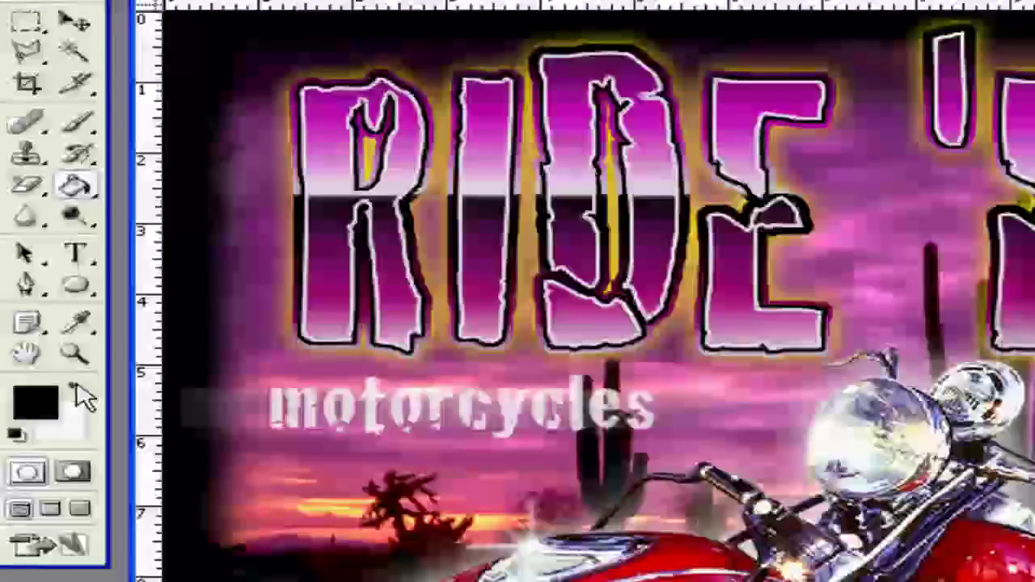
left_click(81, 396)
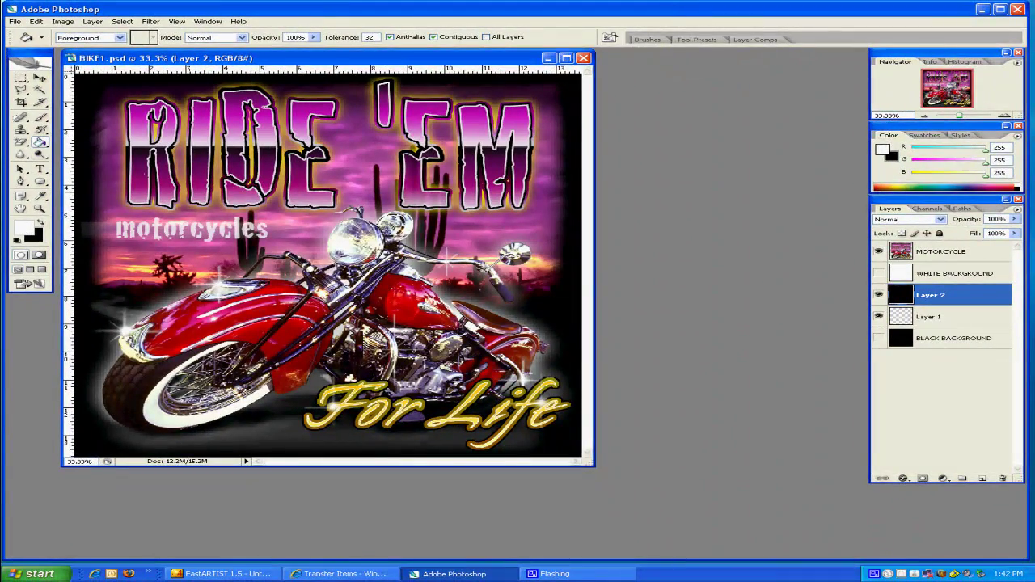
Select Layer 1, then delete Layer 2 and Layer 1 with the Delete Layer trash icon.
left_click(954, 318)
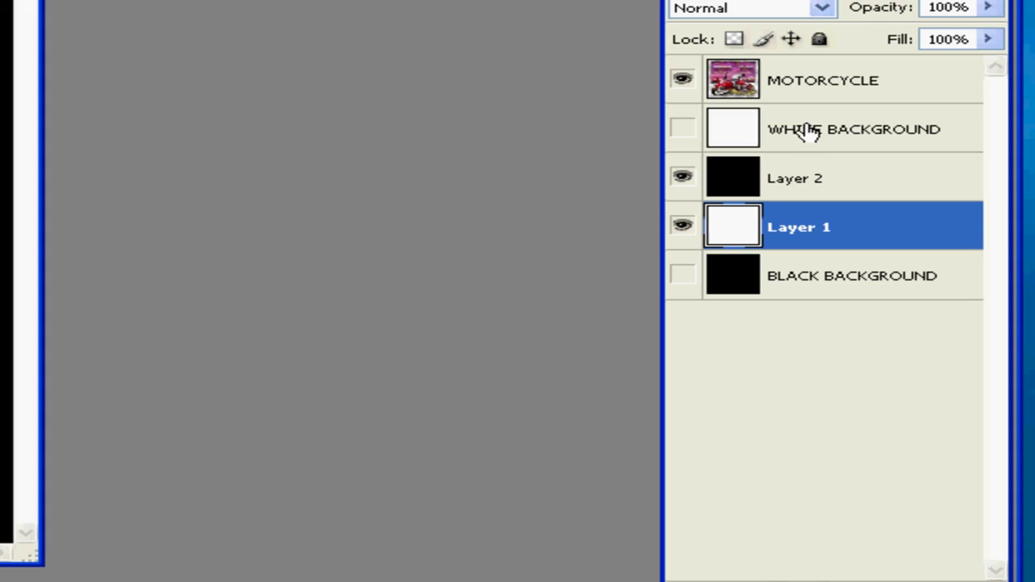
left_click(852, 194)
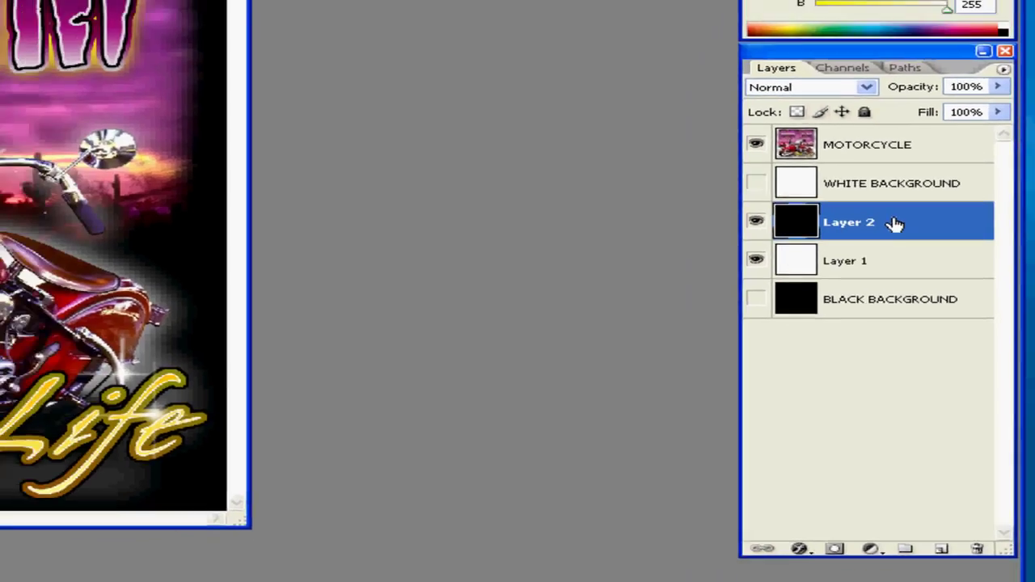
left_click_drag(851, 194, 960, 509)
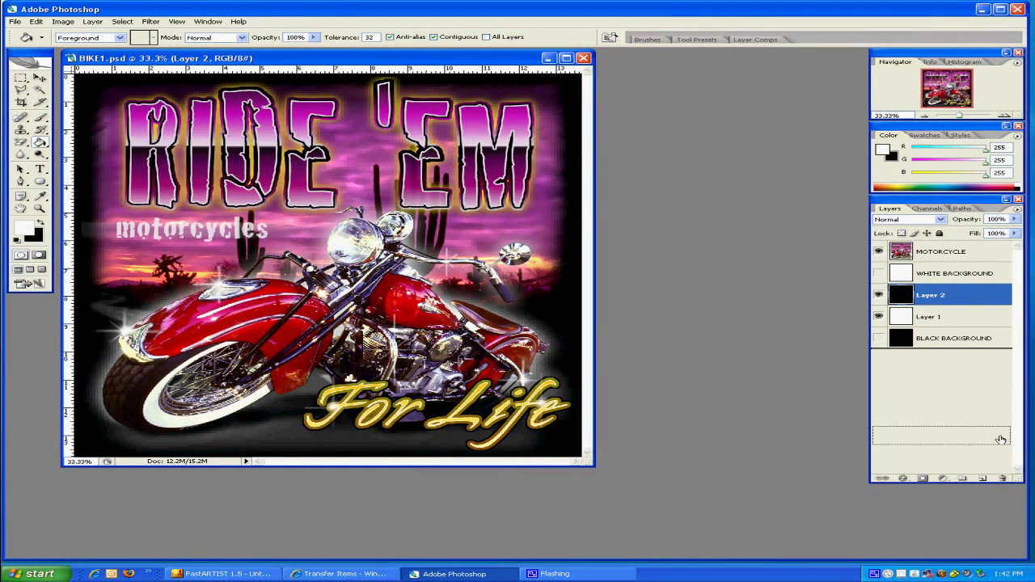
left_click_drag(1000, 440, 1003, 478)
left_click_drag(963, 298, 1003, 482)
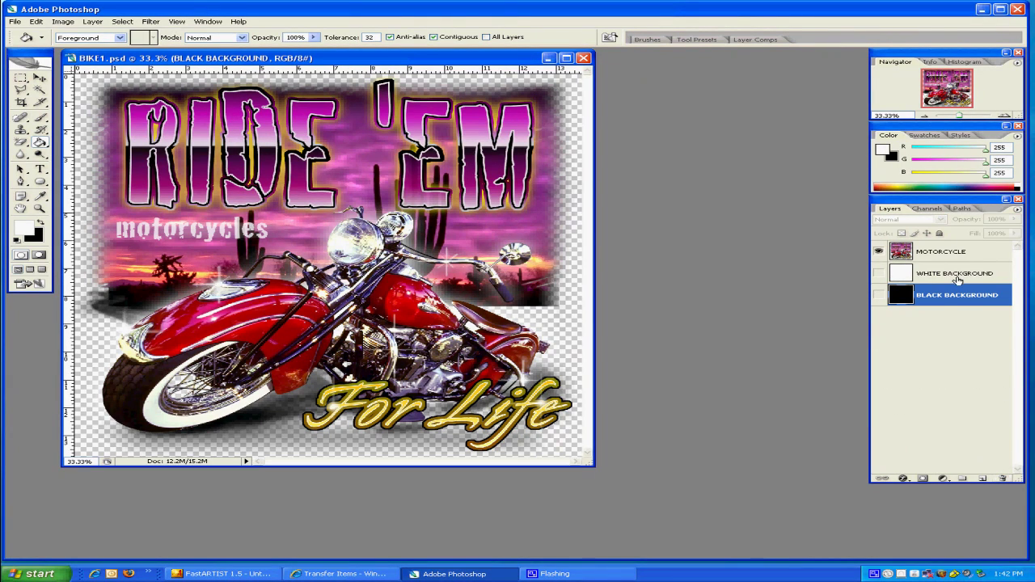
left_click(879, 274)
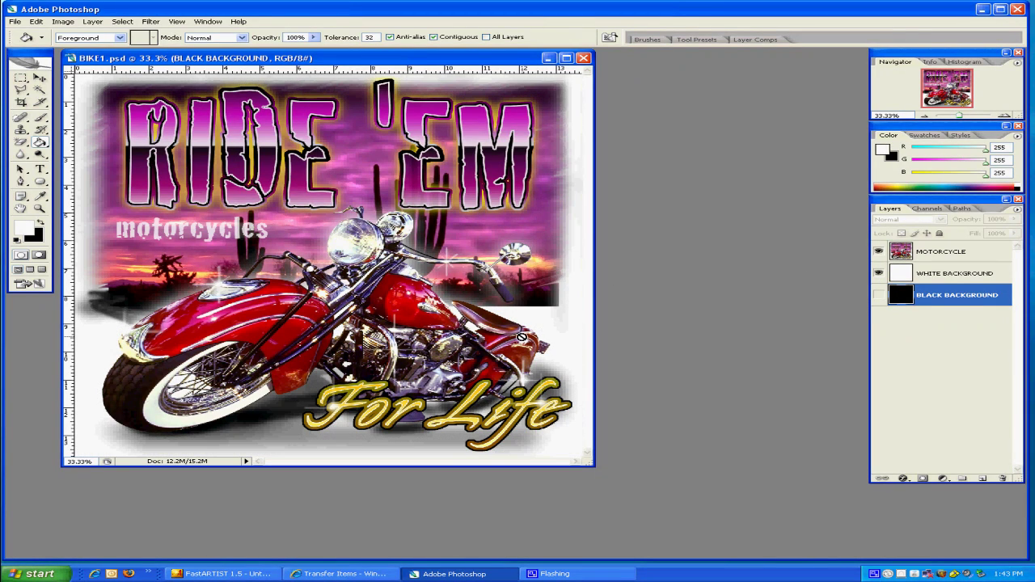
left_click(15, 21)
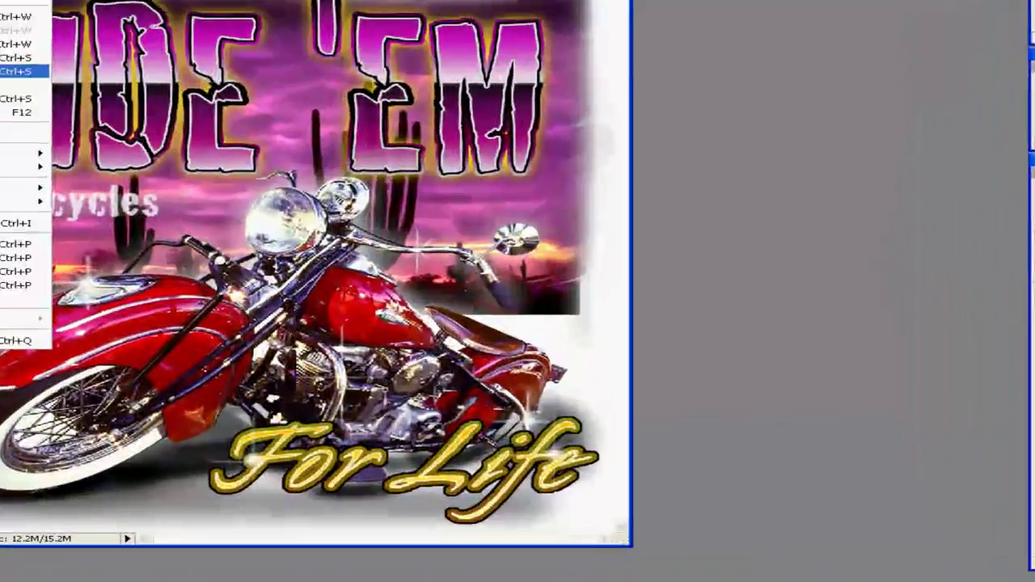
left_click(55, 140)
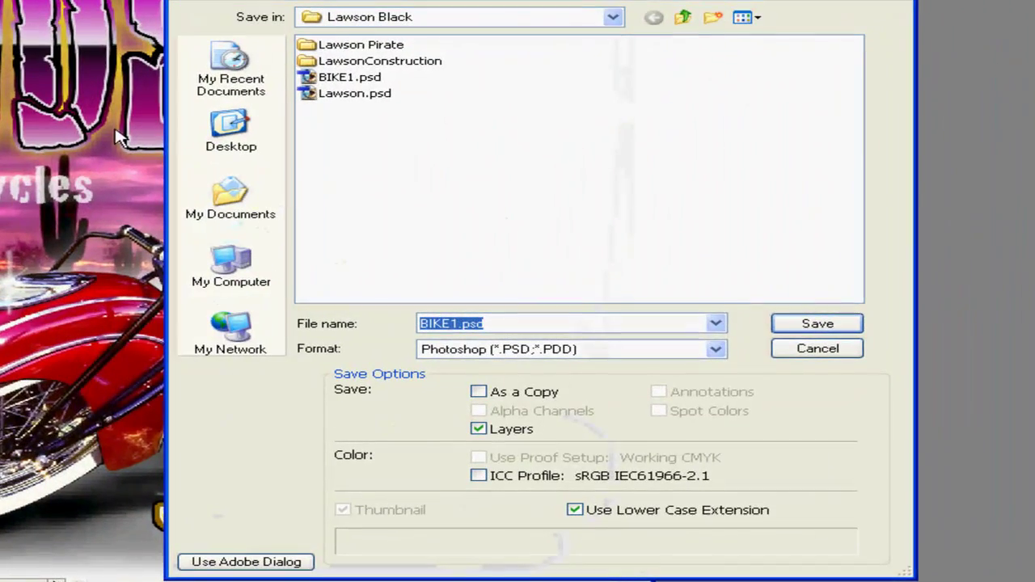
left_click(716, 349)
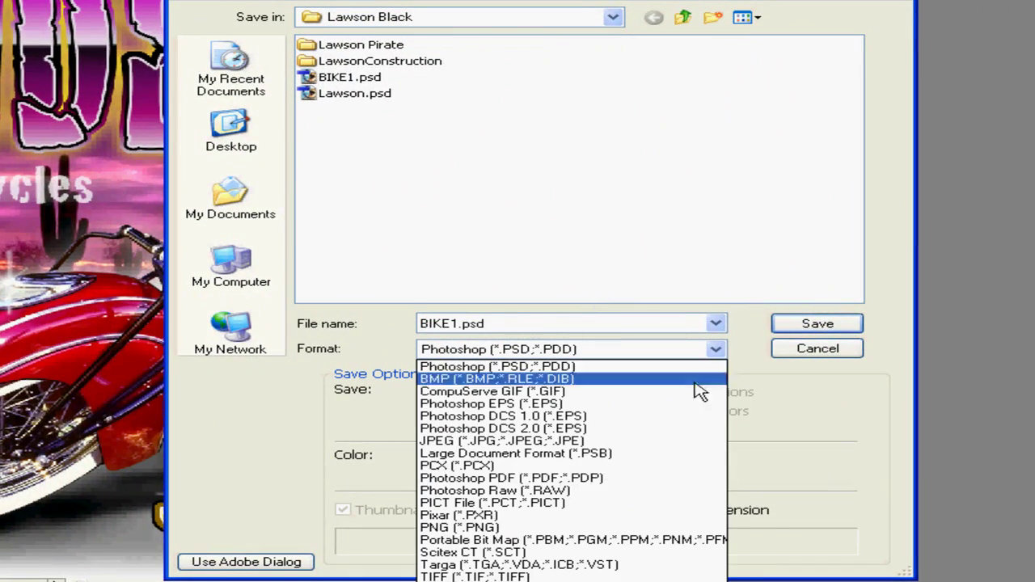
left_click(458, 577)
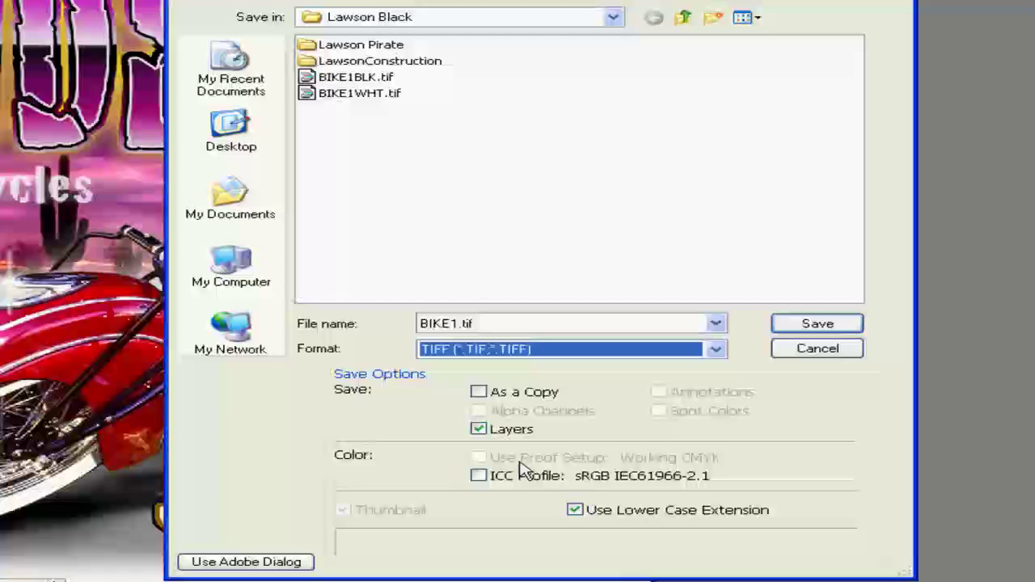
left_click(480, 431)
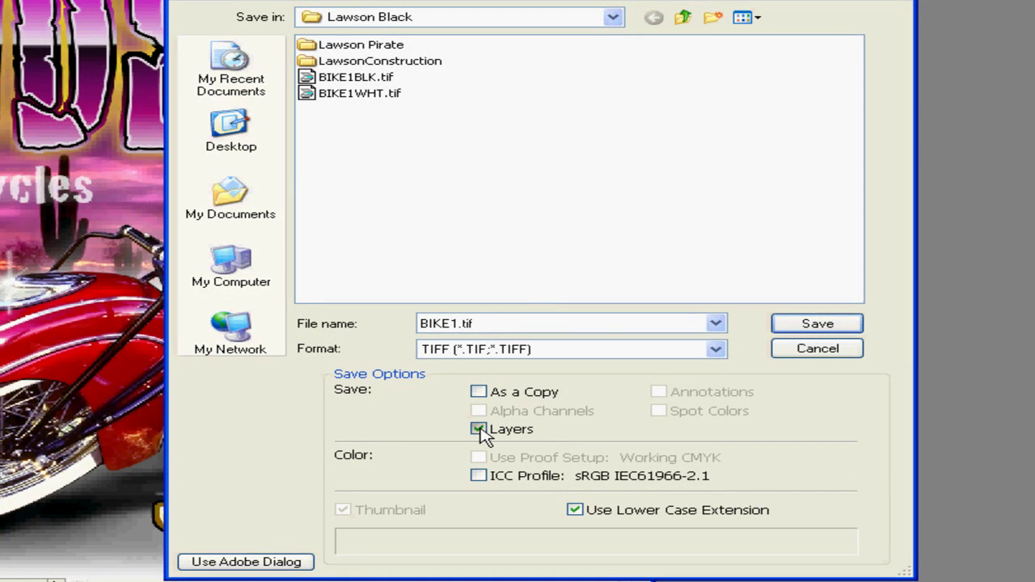
left_click(350, 96)
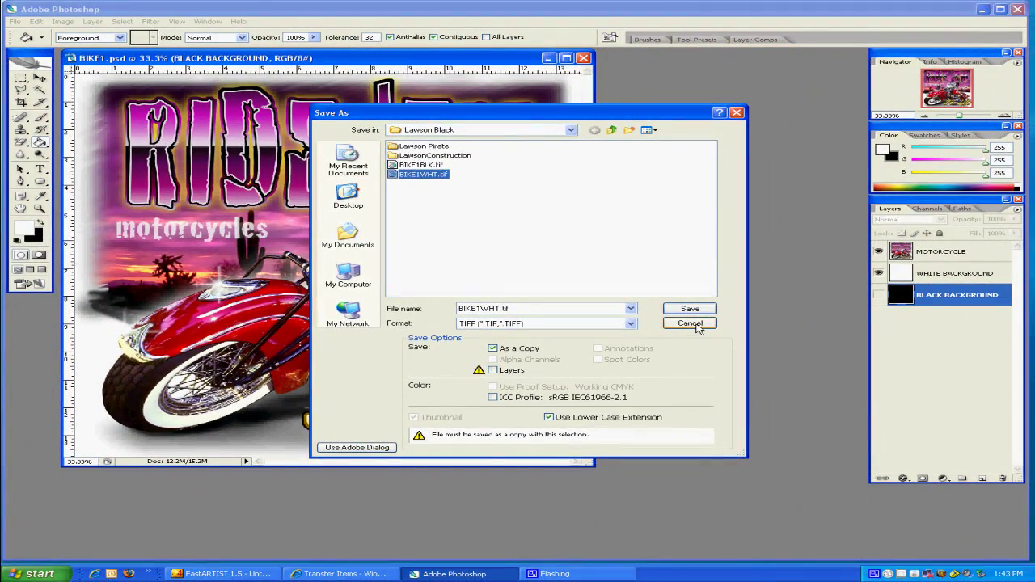
left_click(693, 324)
left_click(880, 275)
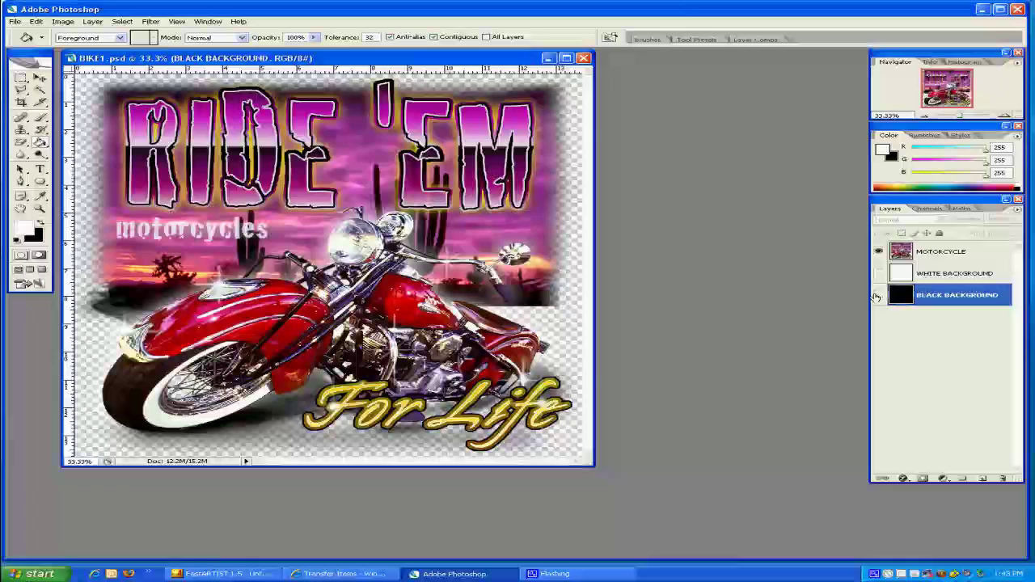
Show BLACK BACKGROUND, then set up a flattened TIFF Save As to BIKE1BLK.tif and cancel it.
left_click(880, 296)
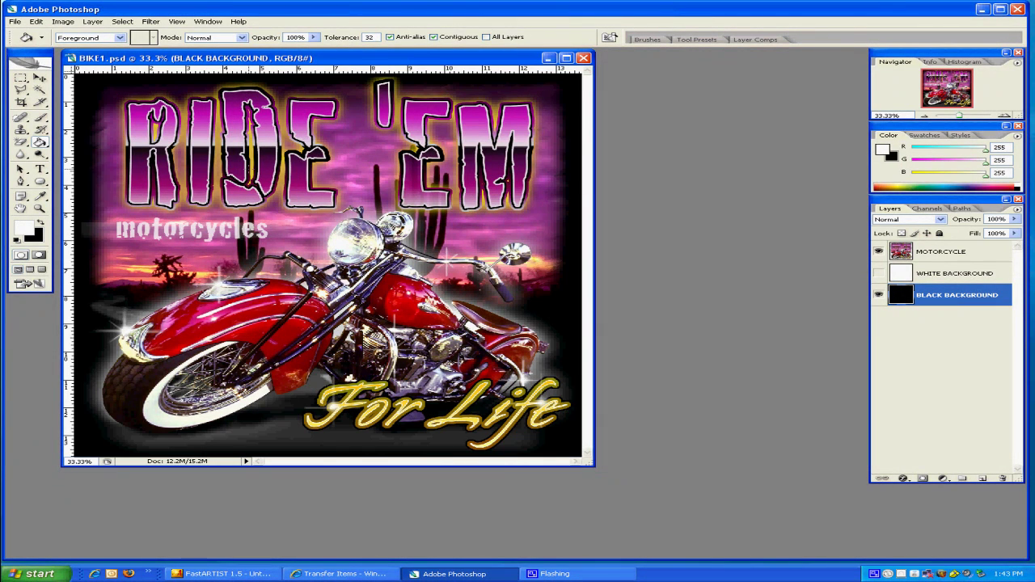
left_click(14, 21)
left_click(92, 142)
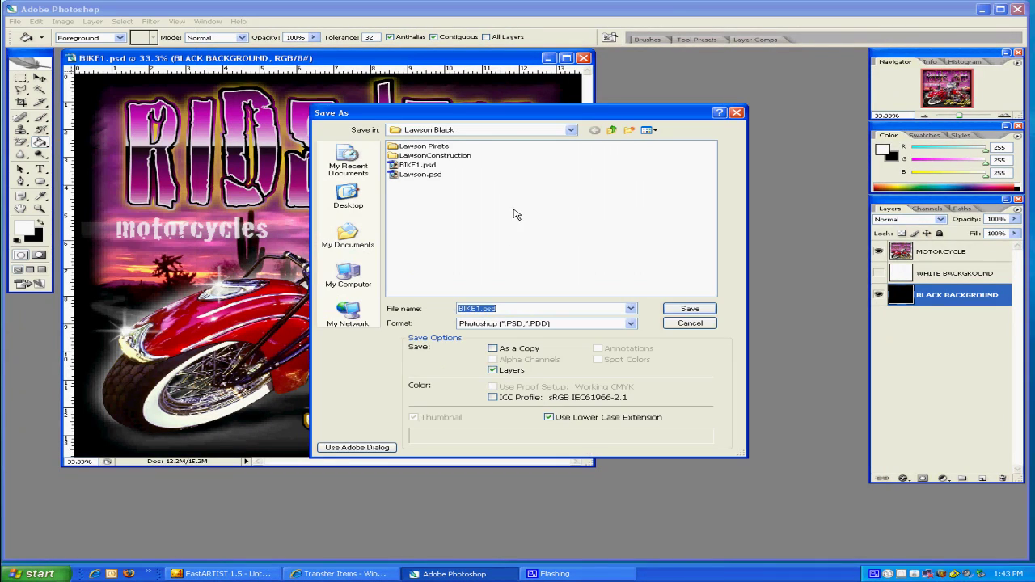
left_click(631, 323)
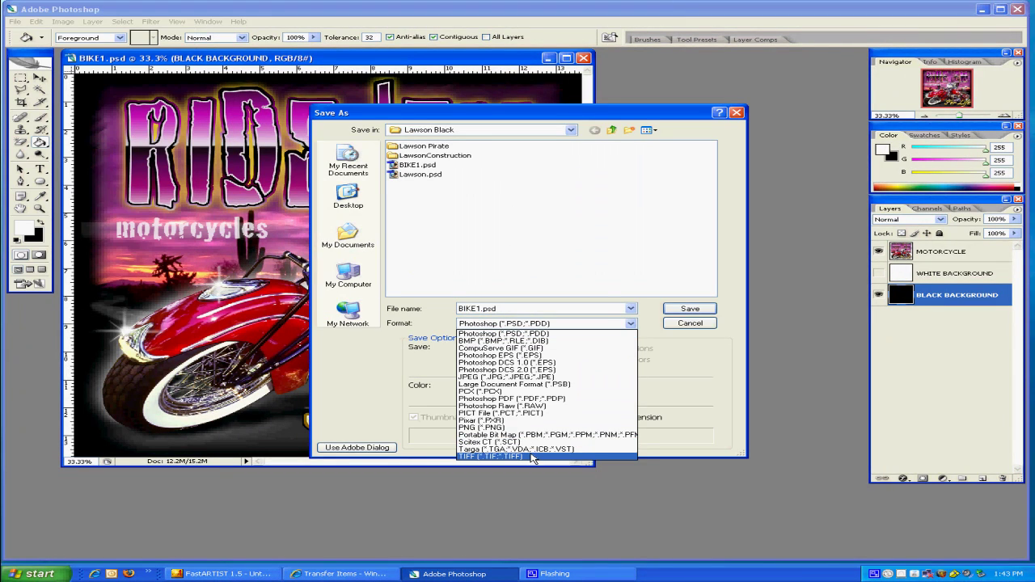
left_click(532, 458)
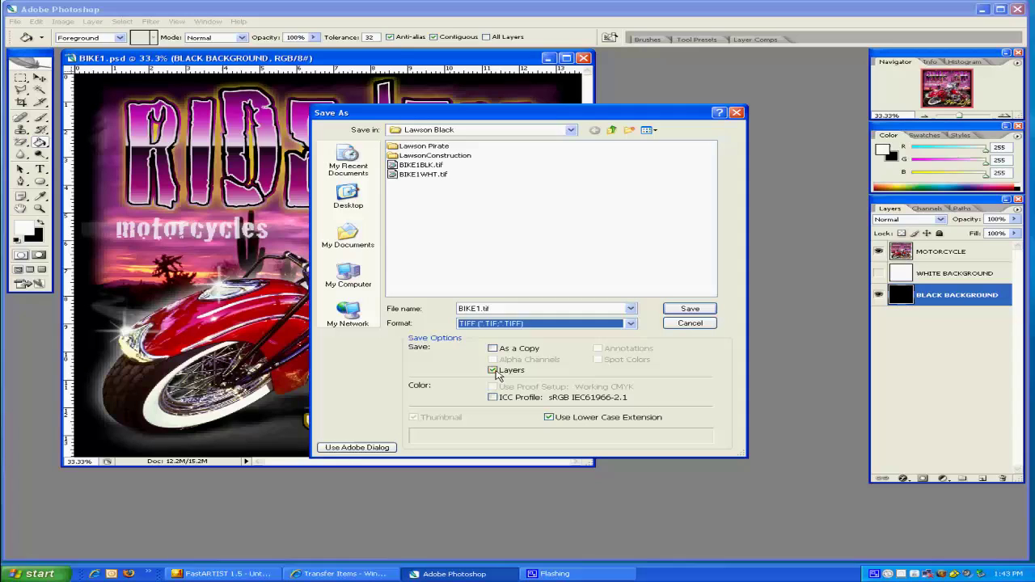
left_click(493, 370)
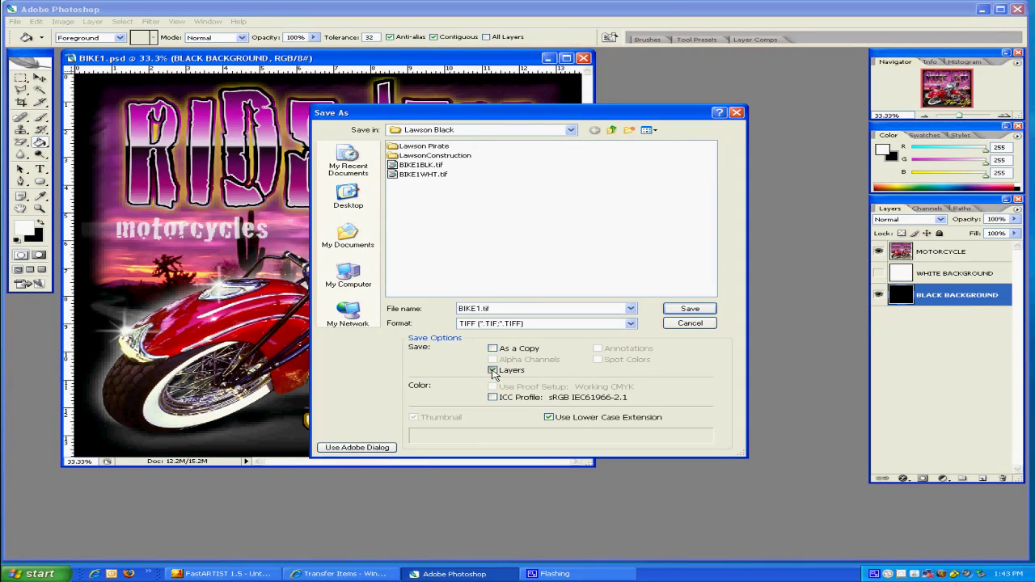
left_click(417, 166)
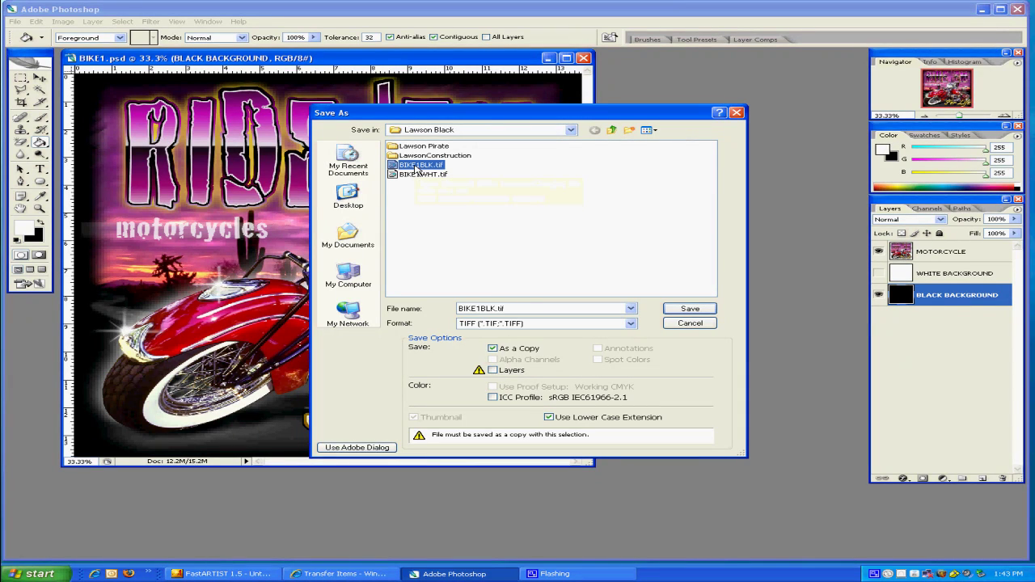
left_click(701, 326)
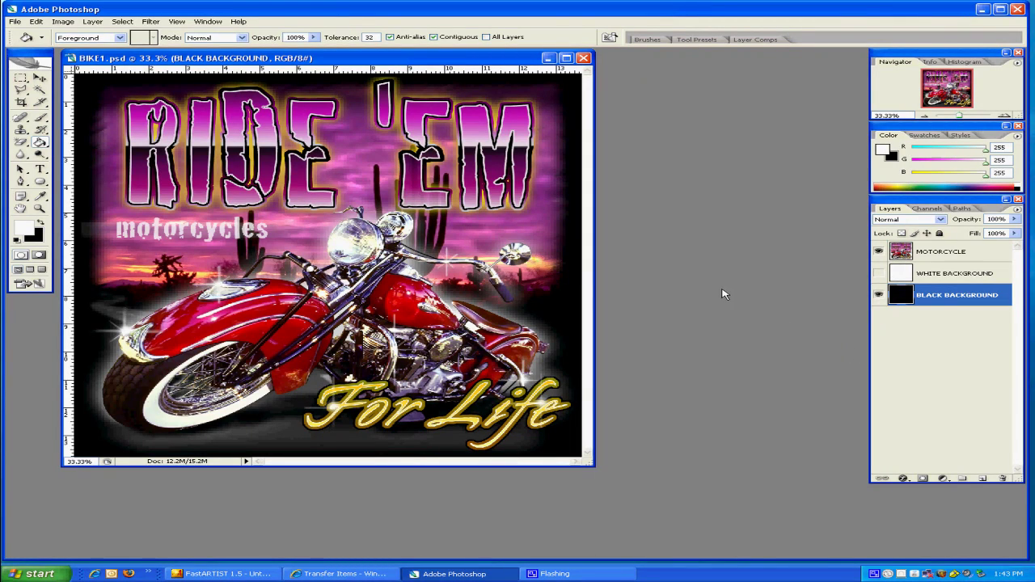
In FastARTIST, delete the old bike image, then import and place BIKE1BLK.tif on the page.
left_click(219, 575)
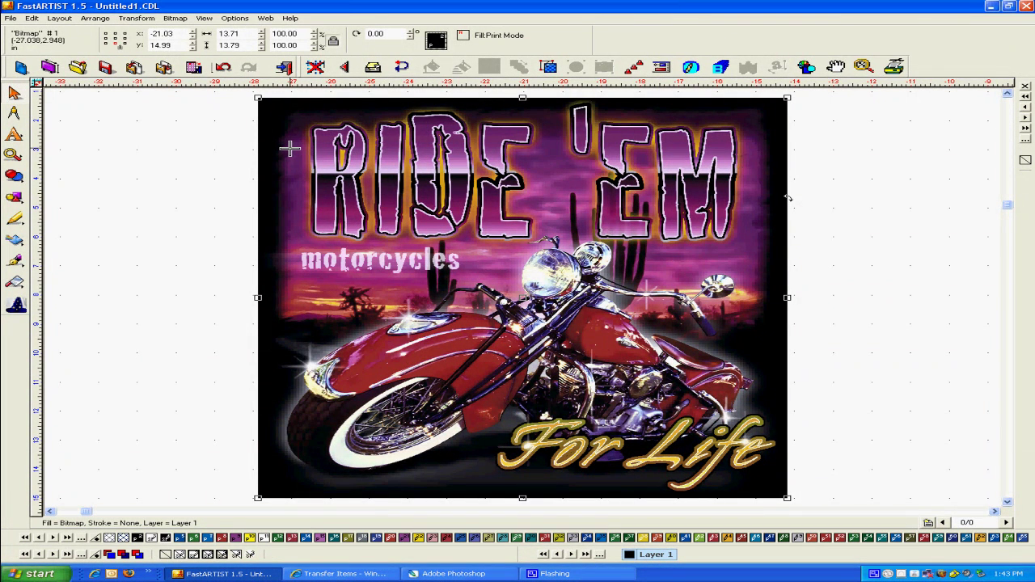
key("Delete")
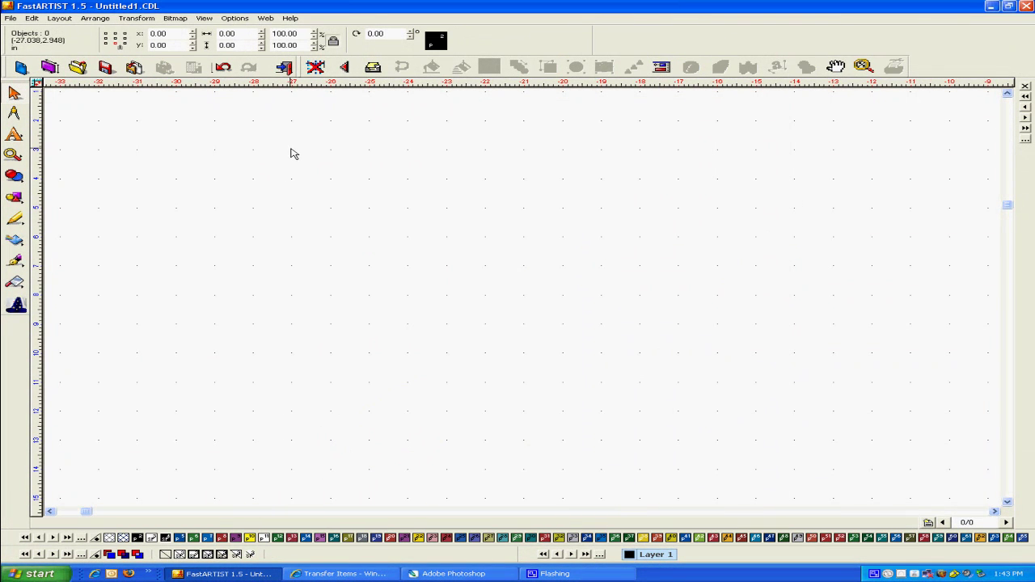
left_click(11, 18)
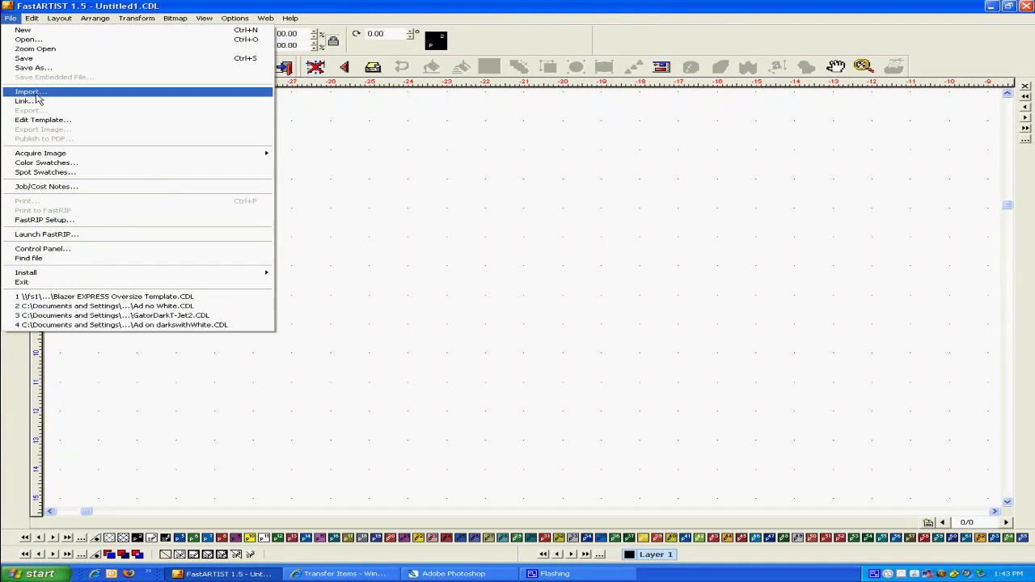
left_click(36, 93)
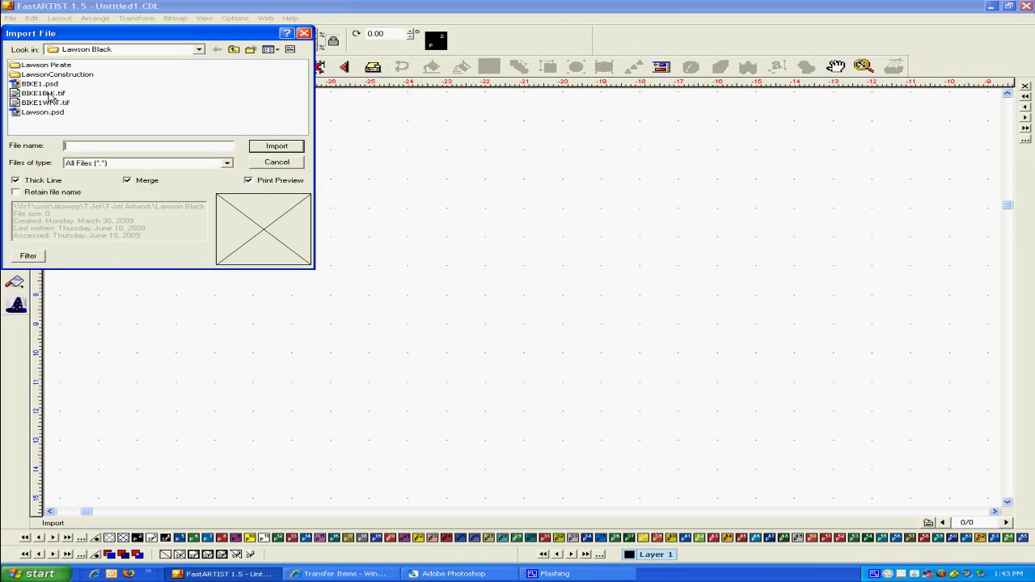
left_click(57, 94)
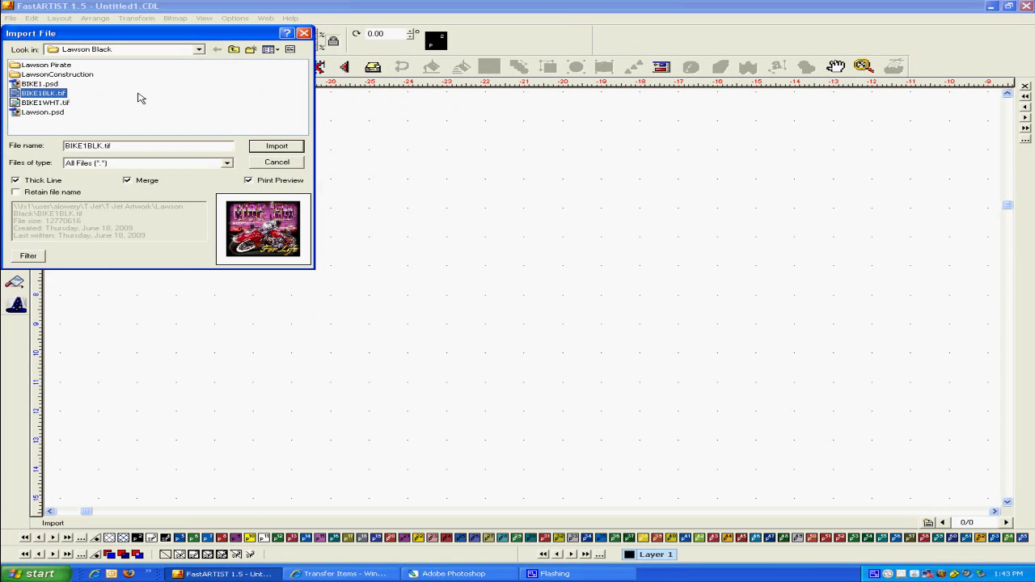
left_click(277, 147)
left_click(94, 150)
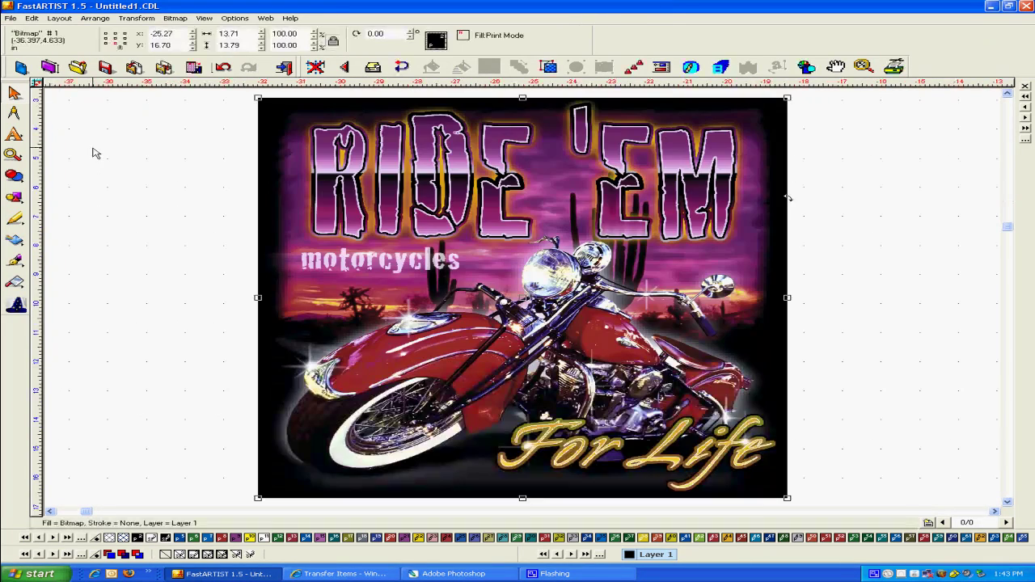
Import BIKE1WHT.tif and place it on the page.
left_click(10, 18)
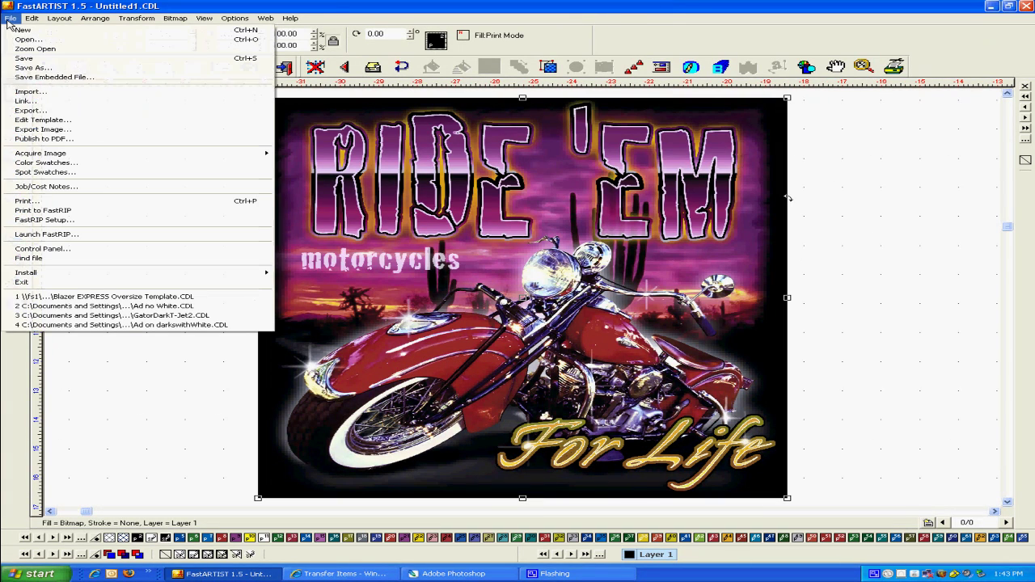
left_click(33, 91)
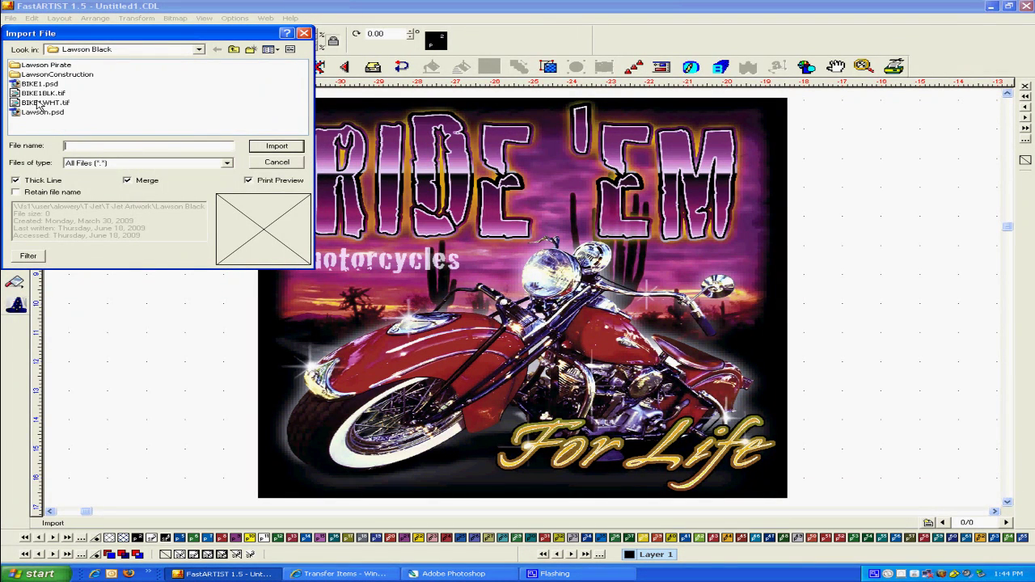
left_click(38, 103)
left_click(296, 145)
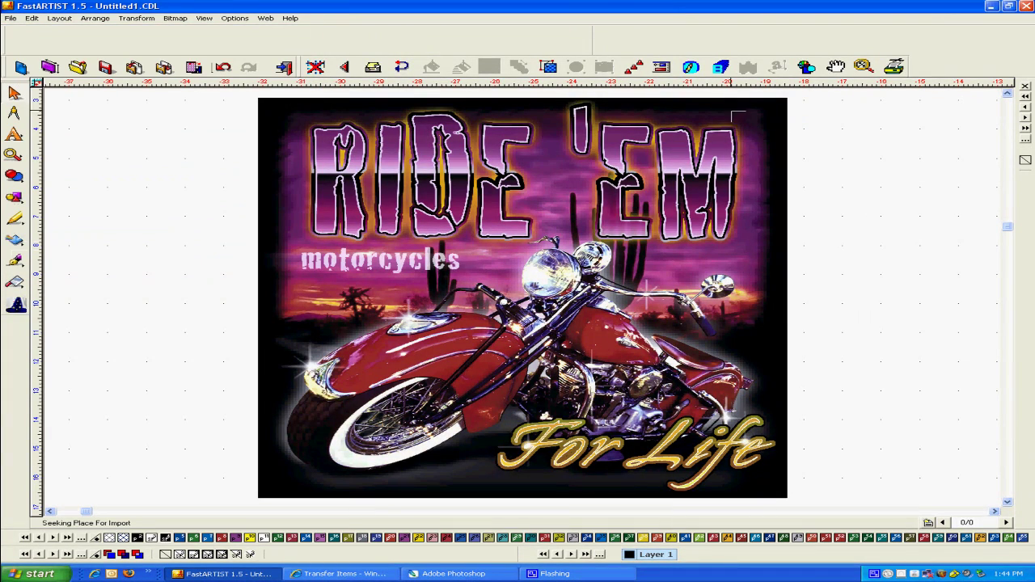
left_click(802, 102)
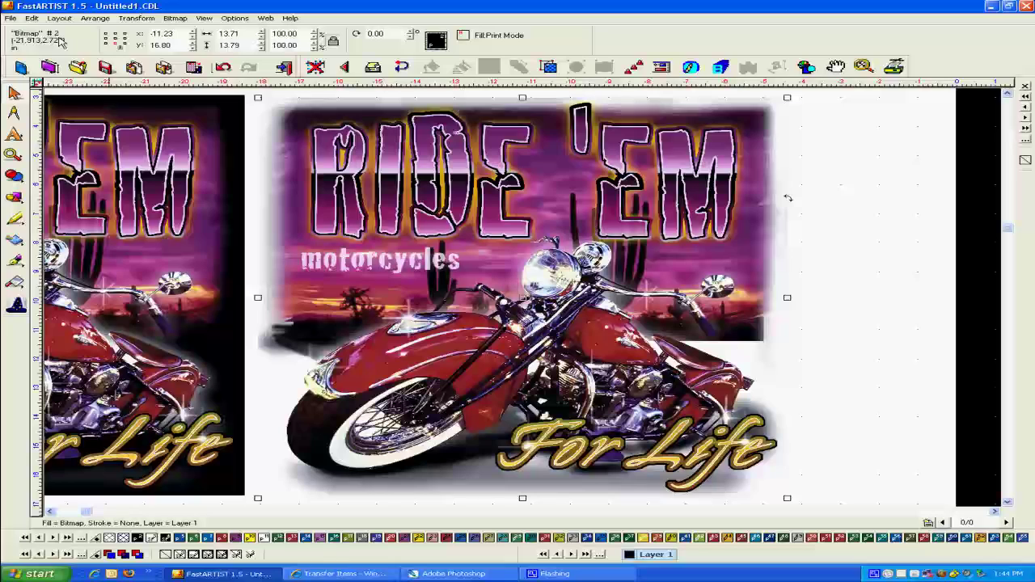
Select all objects with Edit > Select All, then launch the first Underbase/Highlight Wizard tool.
left_click(32, 18)
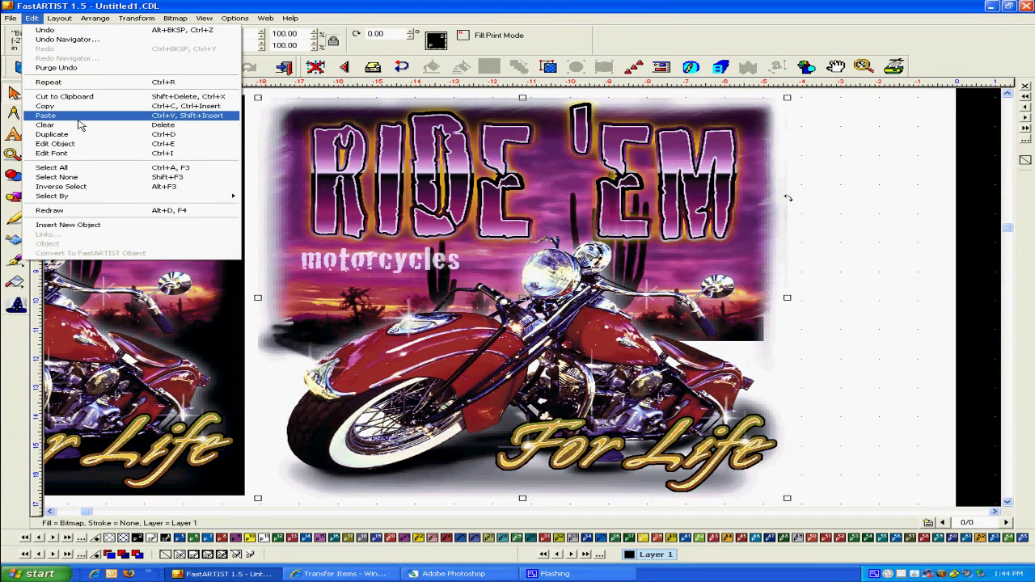
mouse_move(12, 18)
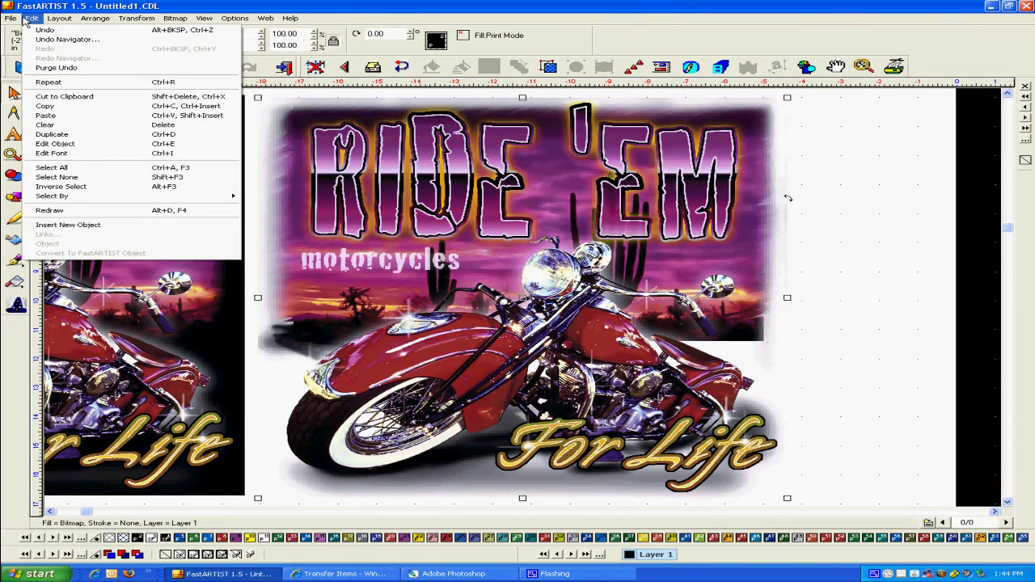
left_click(89, 169)
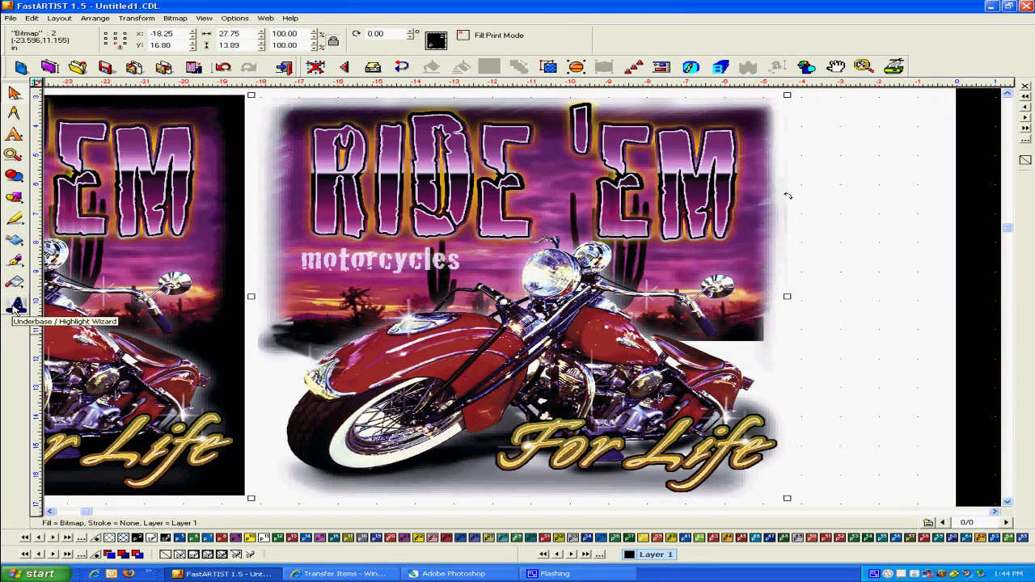
left_click(15, 307)
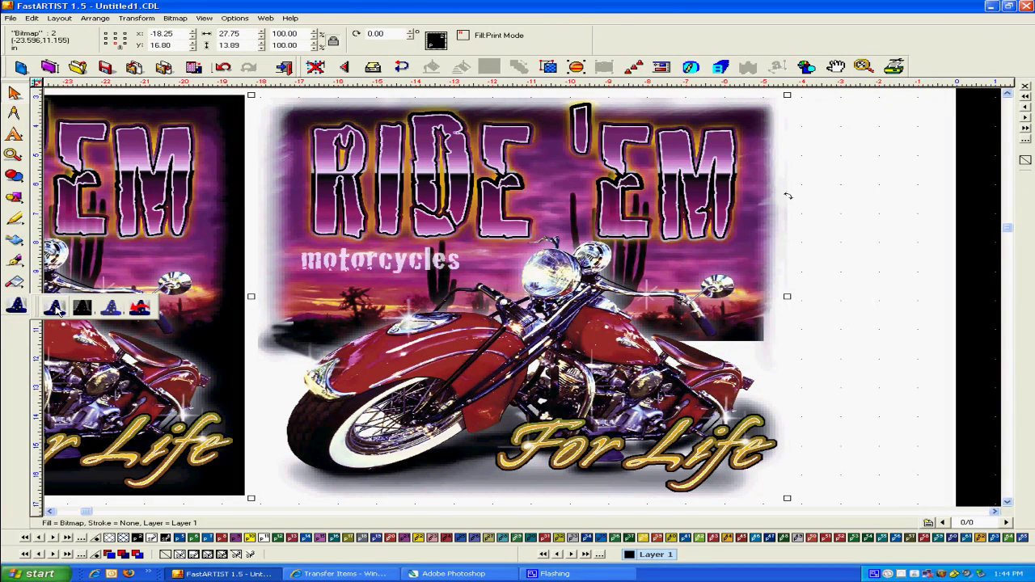
left_click(55, 308)
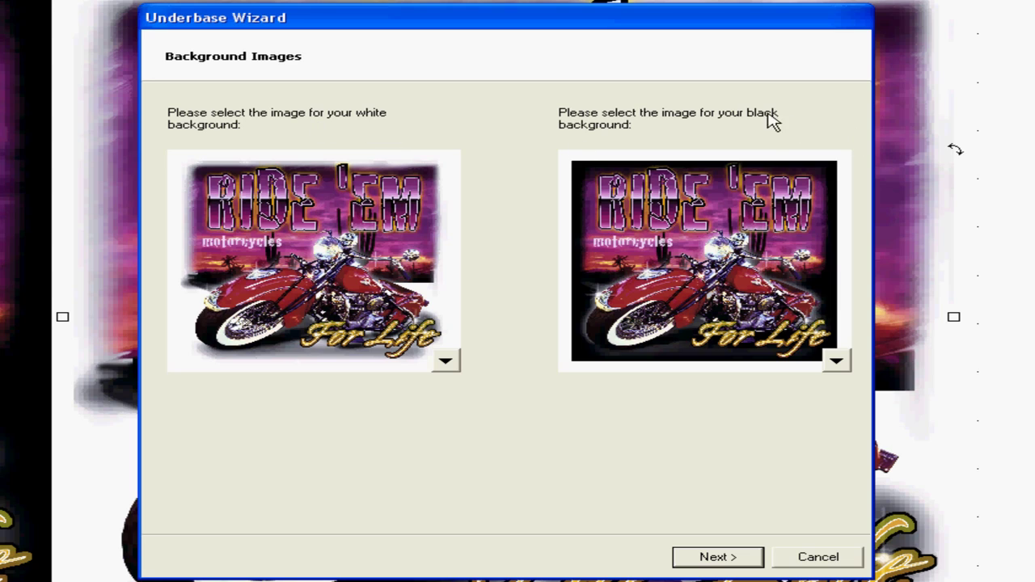
Review the white- and black-background image dropdowns, leaving both selections unchanged.
left_click(447, 361)
left_click(482, 435)
left_click(841, 364)
left_click(469, 409)
On the Underbase page, cancel Load settings and toggle Preview mode to Black on white and back to White on black.
left_click(715, 558)
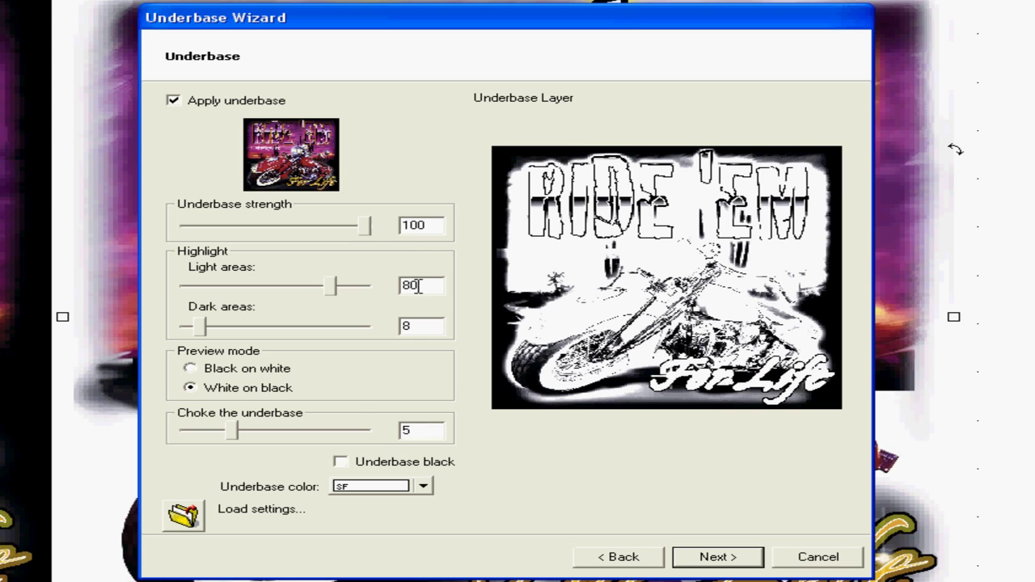
left_click(184, 516)
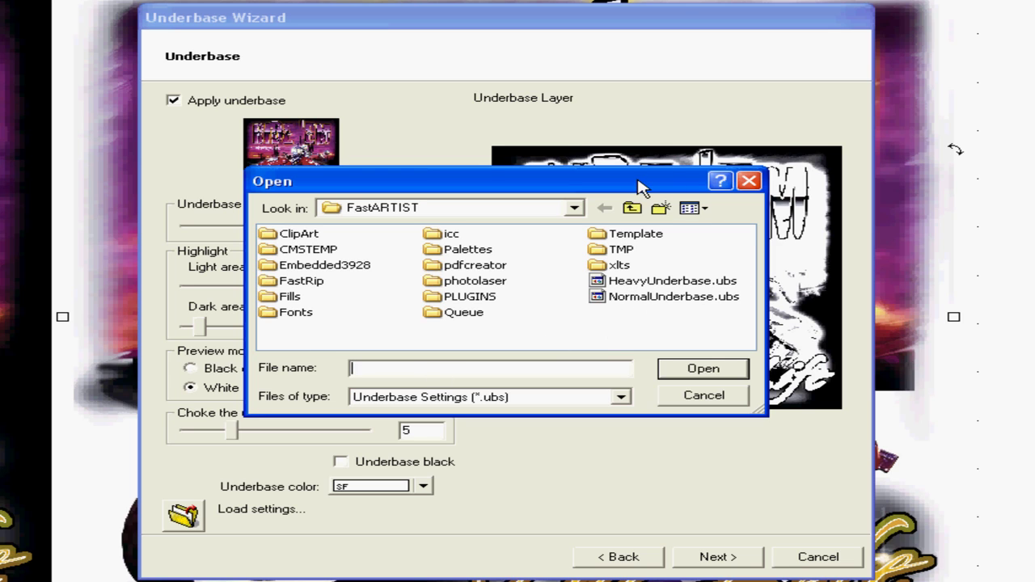
left_click_drag(640, 183, 985, 165)
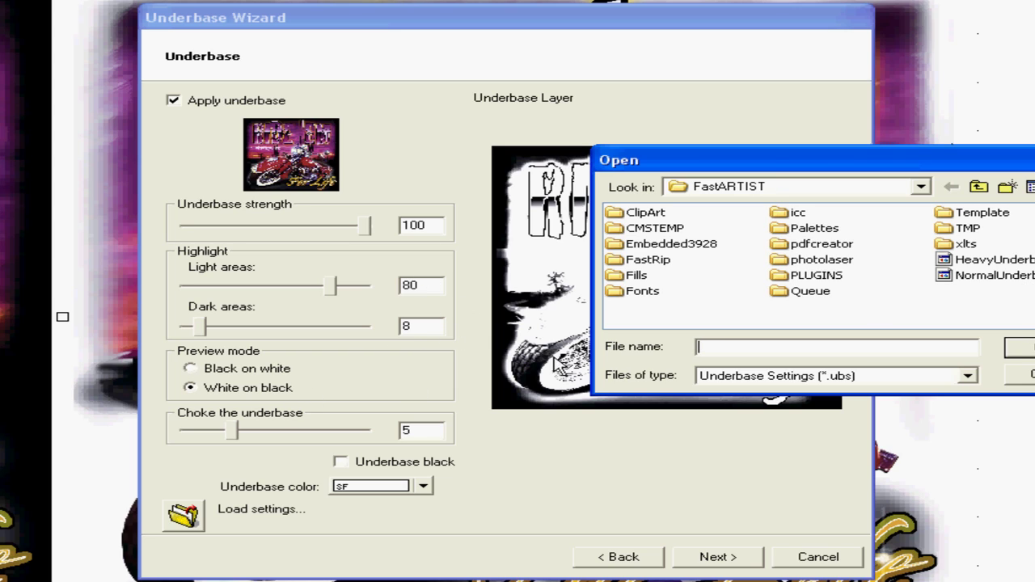
left_click(1021, 375)
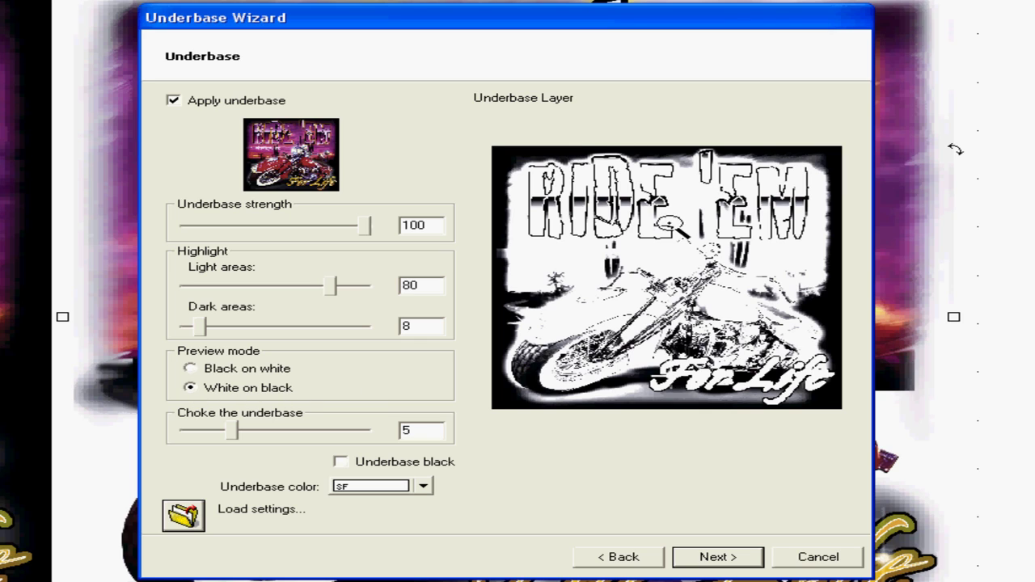
left_click(190, 369)
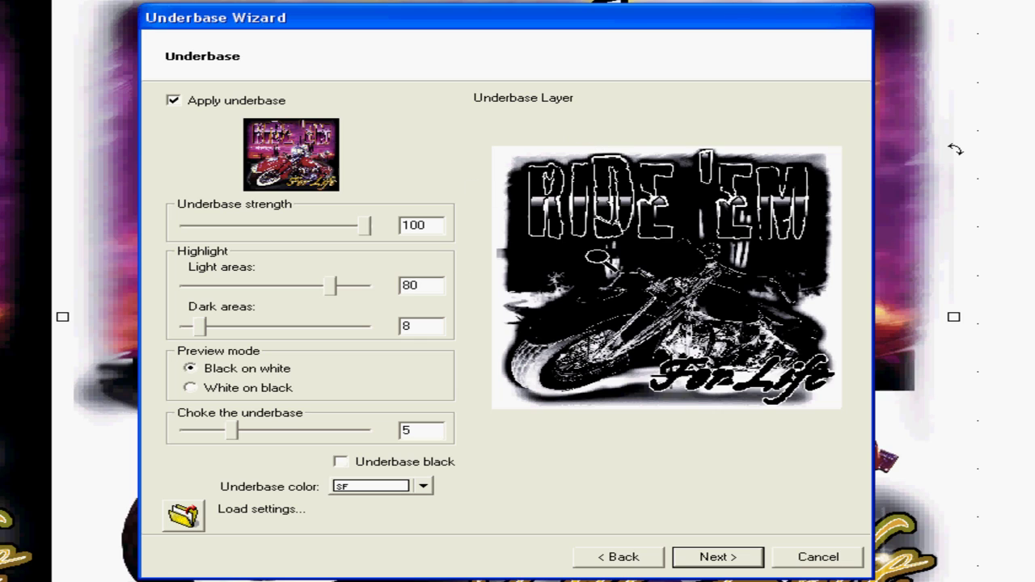
left_click(191, 389)
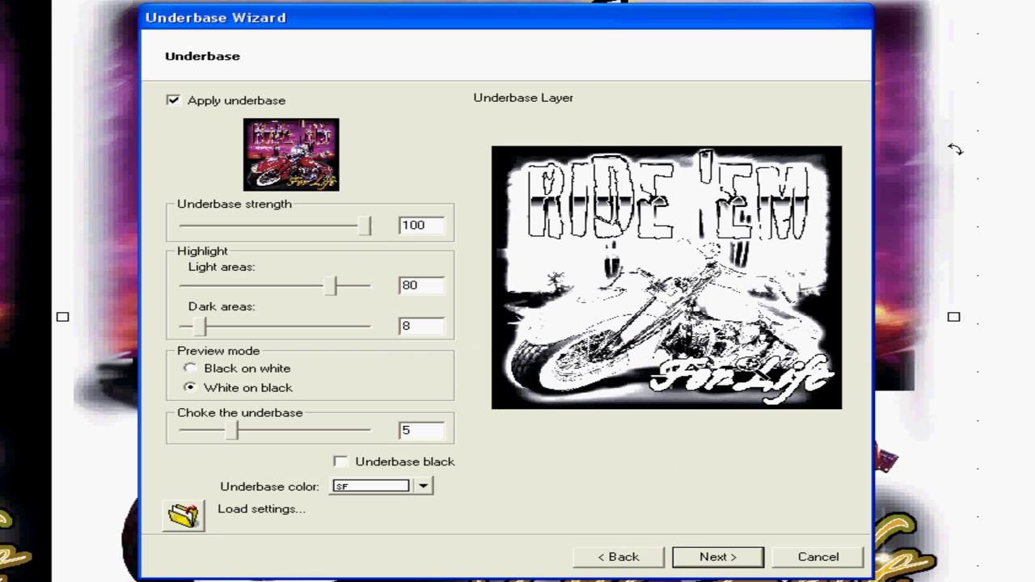
Advance past the Underbase page, keeping Overlap highlight on the Highlight White page.
left_click(716, 557)
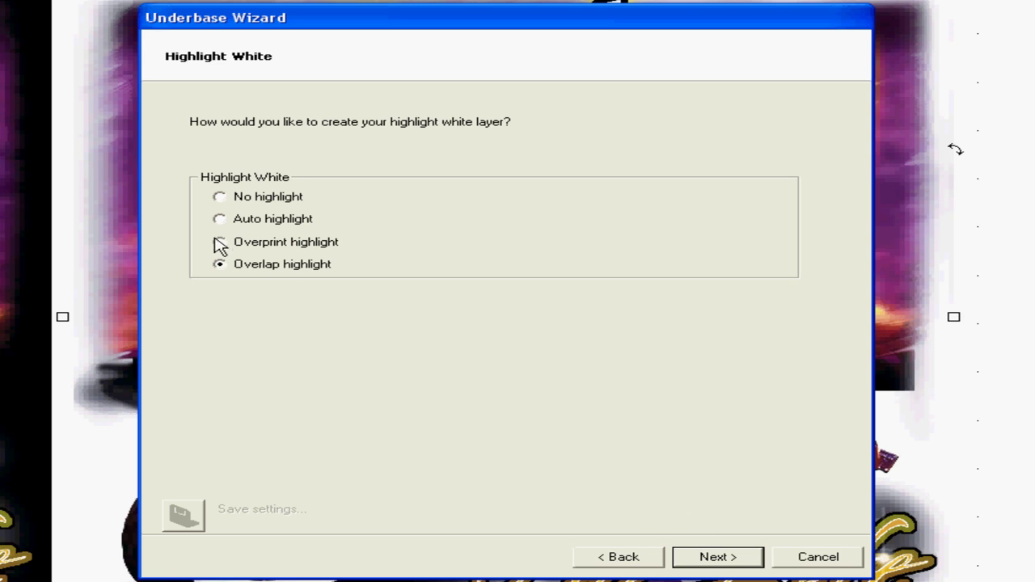
left_click(706, 559)
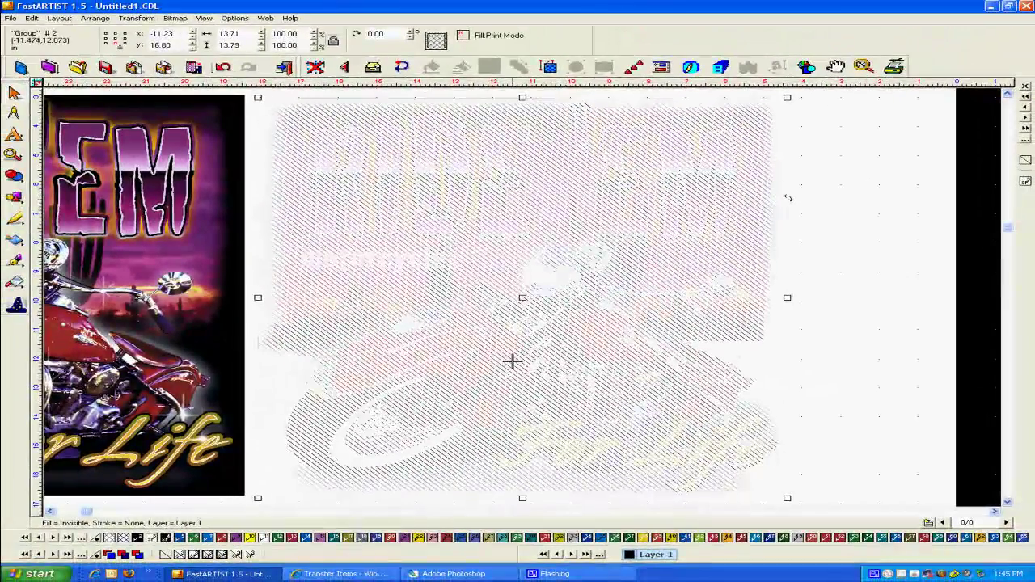
Select the leftover black-background bike bitmap and open the Edit menu to remove it.
left_click(85, 216)
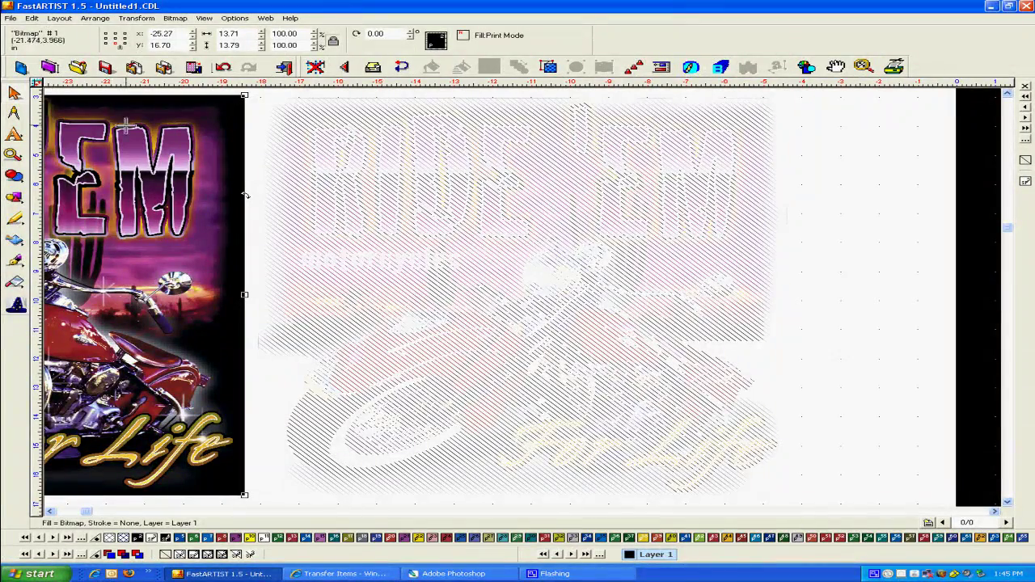
left_click(31, 18)
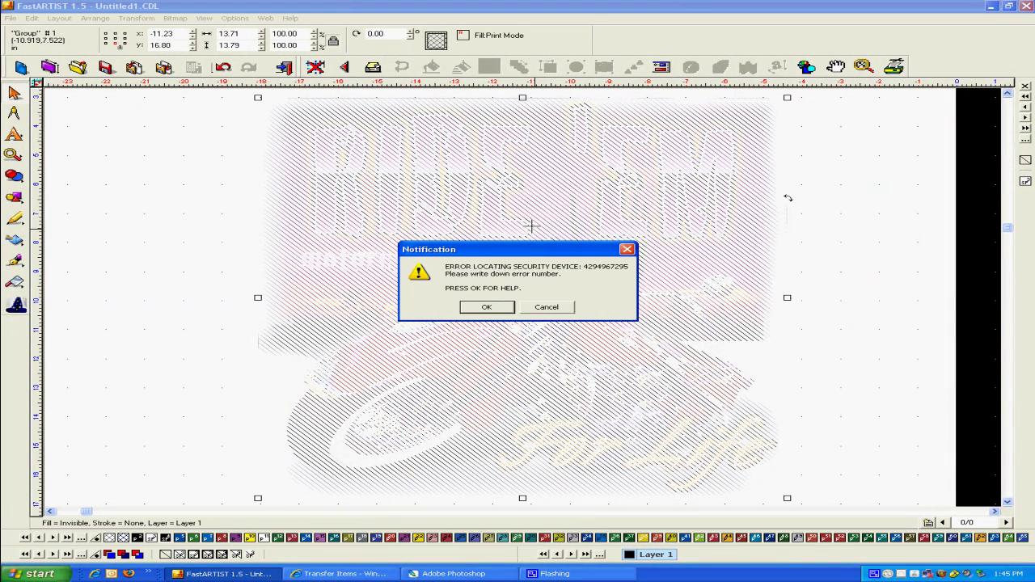
left_click(545, 311)
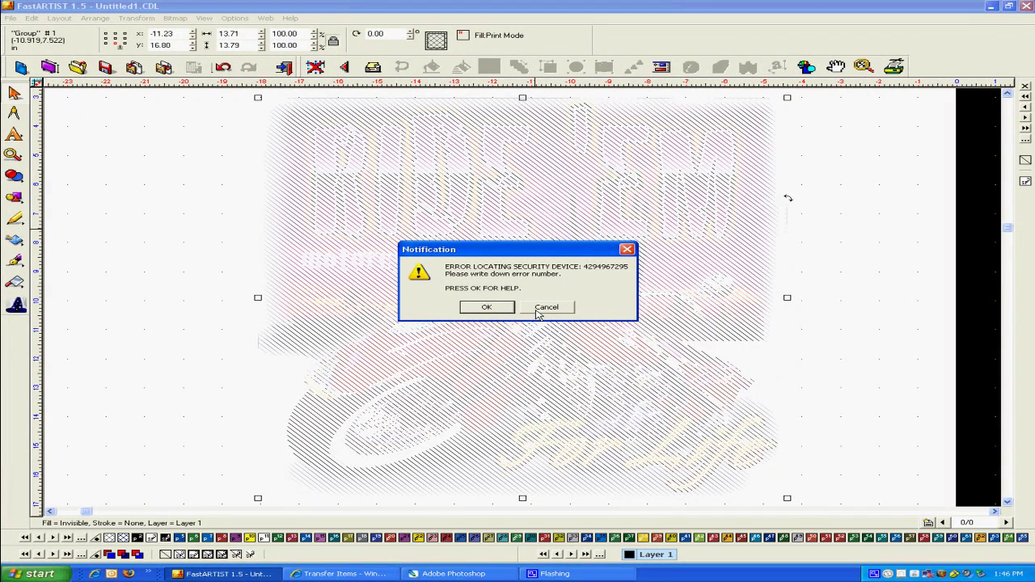